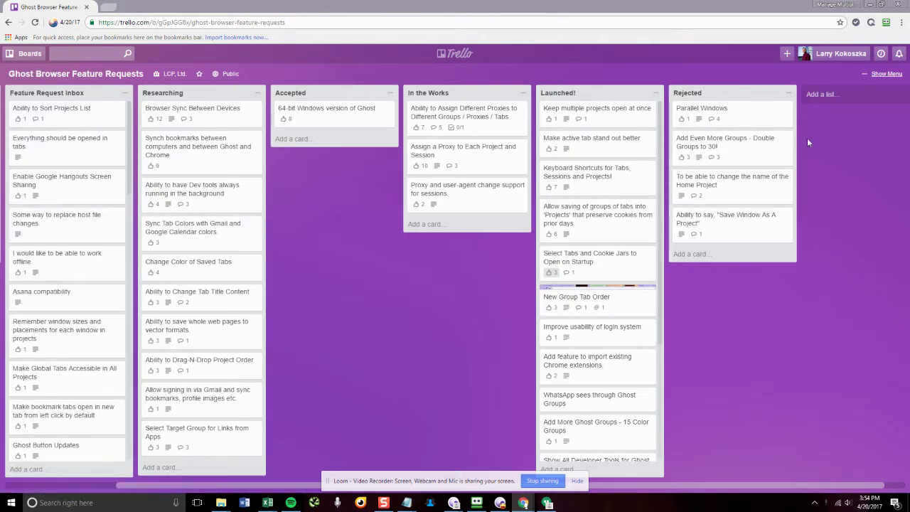
# Show the board's menu and look through its recent activity feed
pyautogui.click(886, 74)
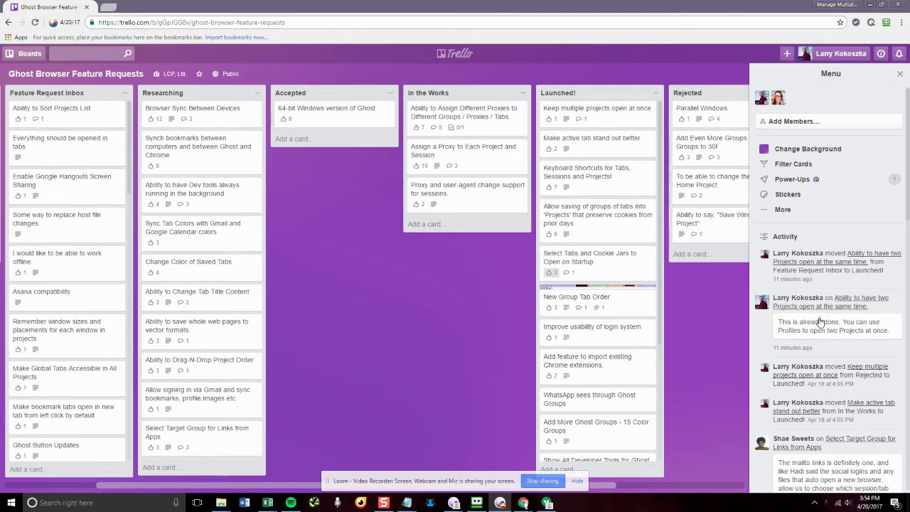
pyautogui.scroll(-10, 819, 321)
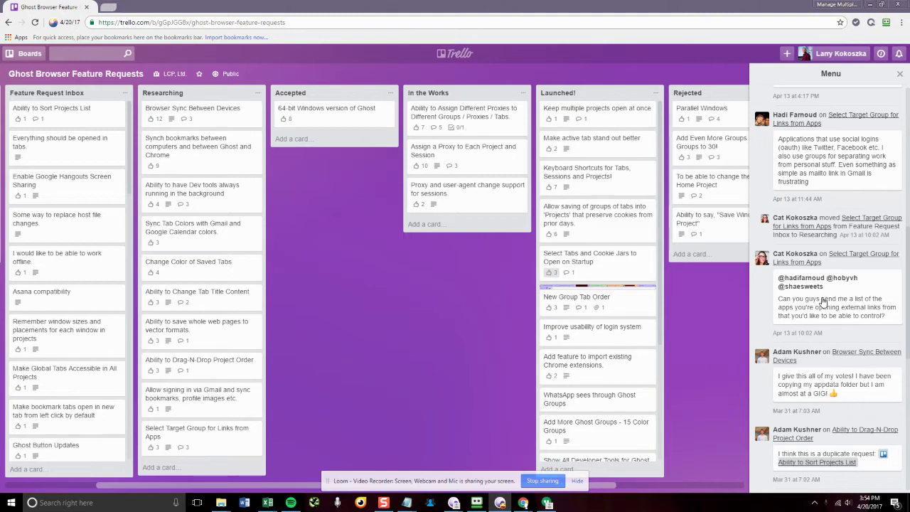
pyautogui.scroll(-8, 825, 301)
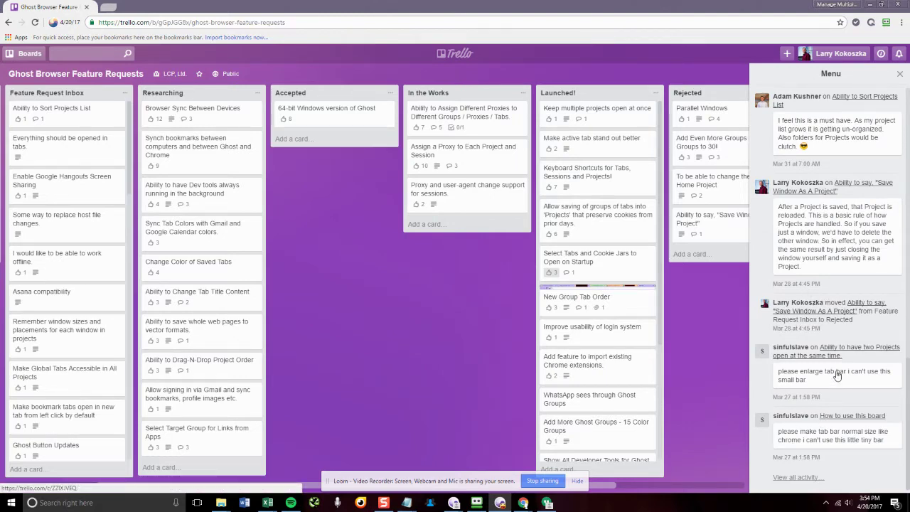
pyautogui.scroll(5, 835, 298)
pyautogui.scroll(5, 835, 260)
pyautogui.scroll(-10, 835, 234)
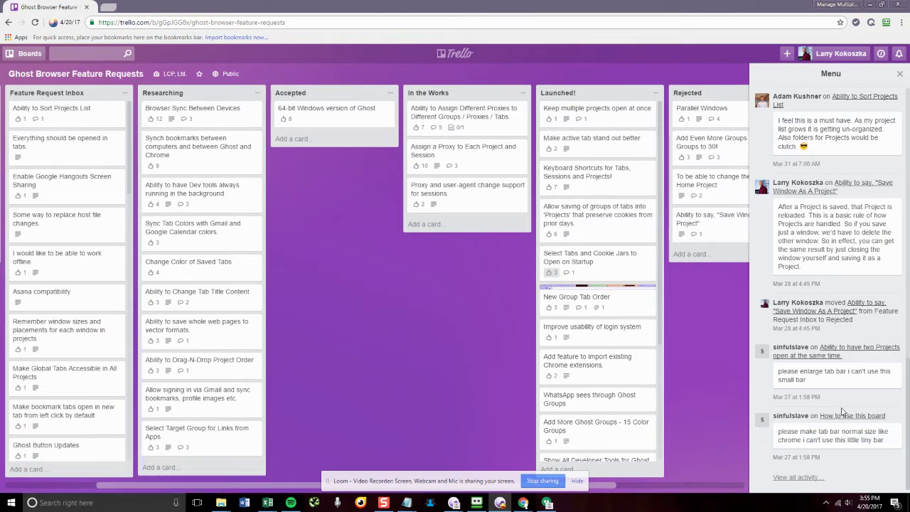
# Open the board's complete activity history and look through the older card moves and comments
pyautogui.click(799, 481)
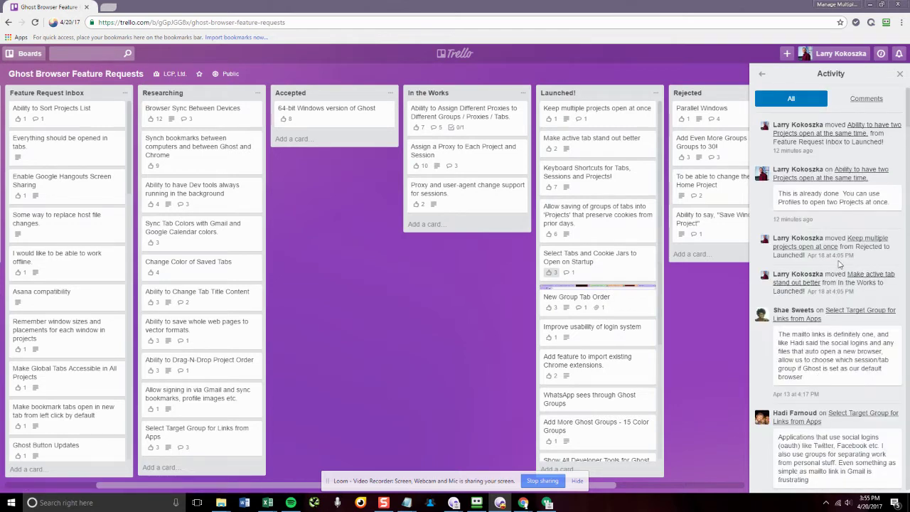
pyautogui.scroll(-5, 809, 228)
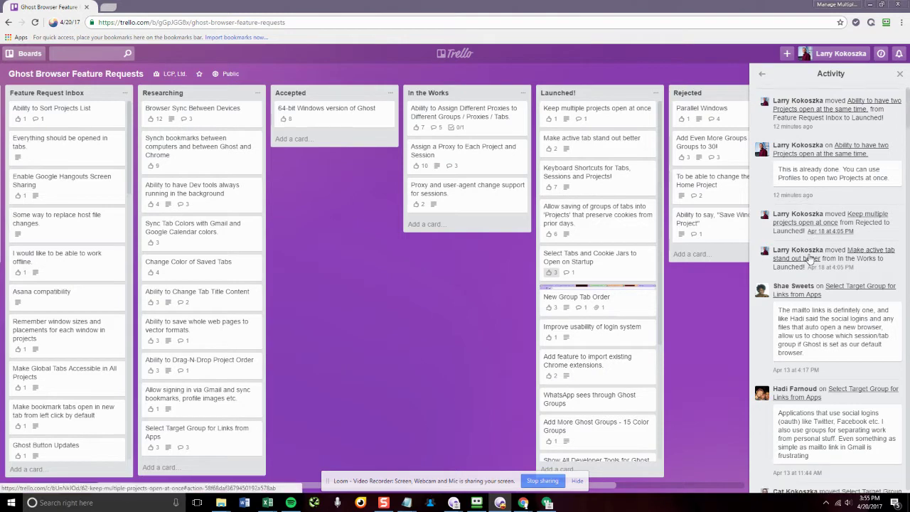
pyautogui.scroll(-10, 812, 260)
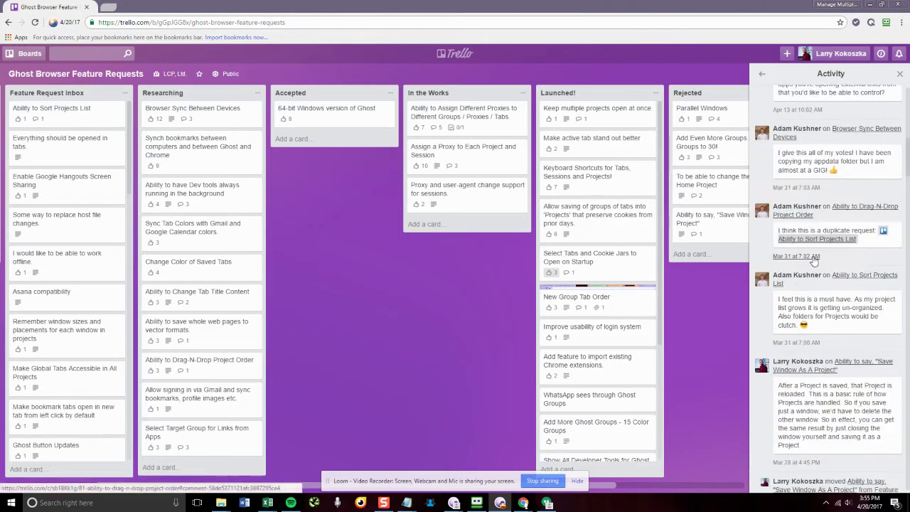
pyautogui.scroll(-10, 816, 255)
pyautogui.scroll(-5, 819, 330)
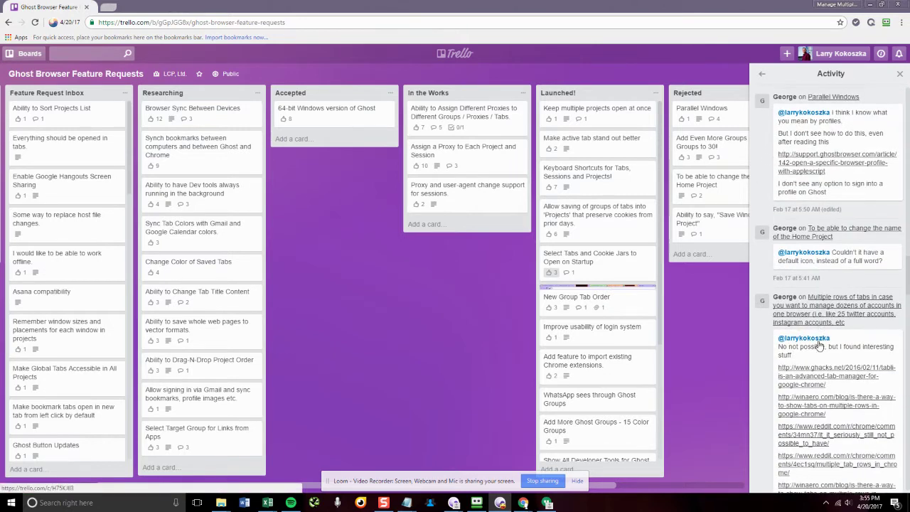
pyautogui.scroll(4, 822, 364)
pyautogui.scroll(20, 822, 363)
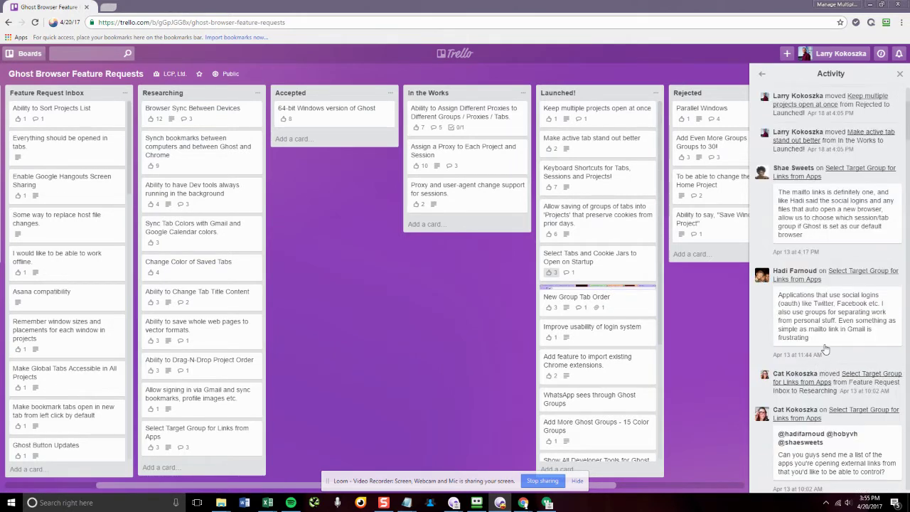
pyautogui.scroll(3, 825, 348)
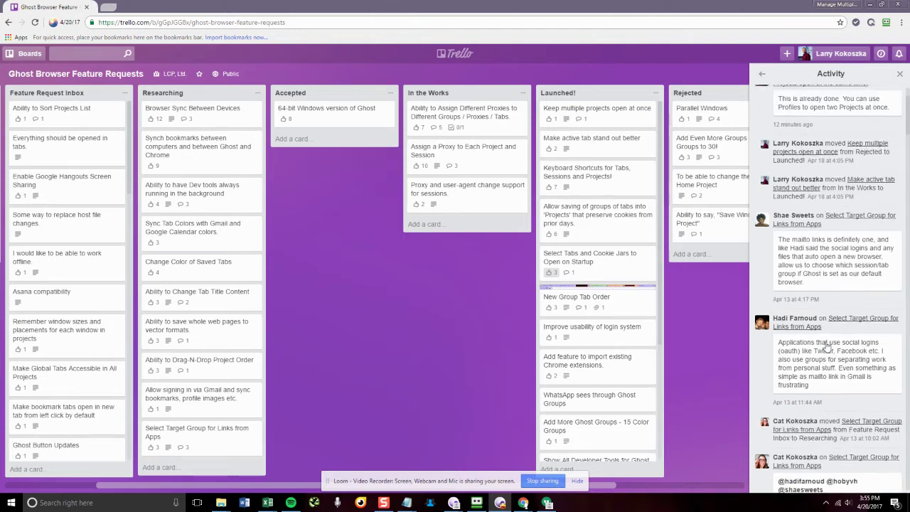
# Lock the project state of the 4/20/17 project
pyautogui.click(69, 25)
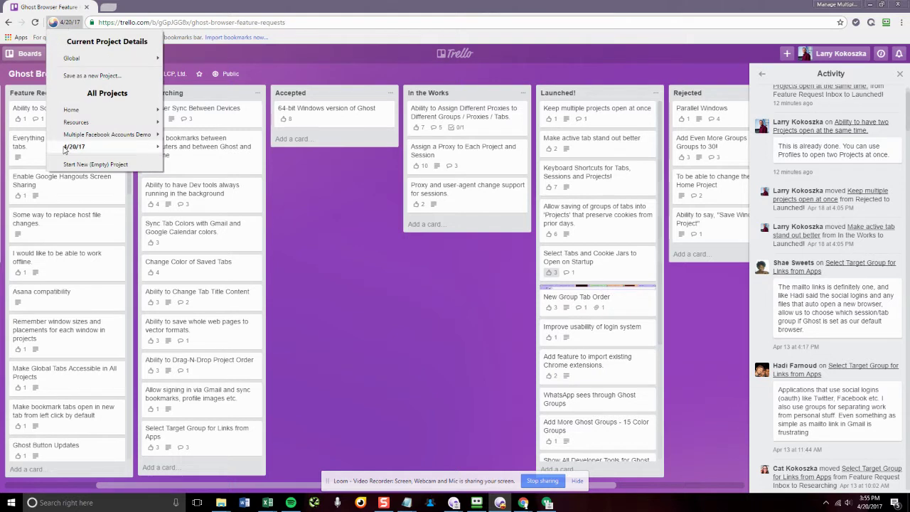
pyautogui.moveTo(74, 150)
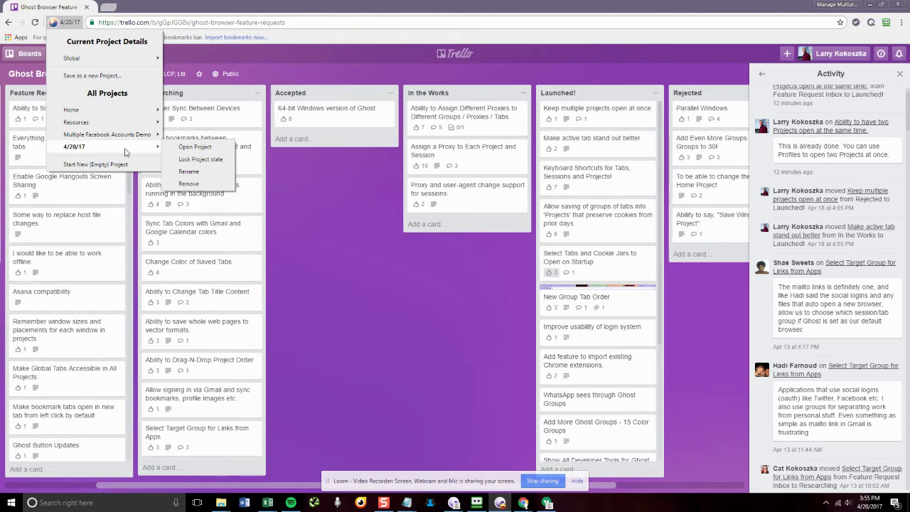
pyautogui.click(202, 160)
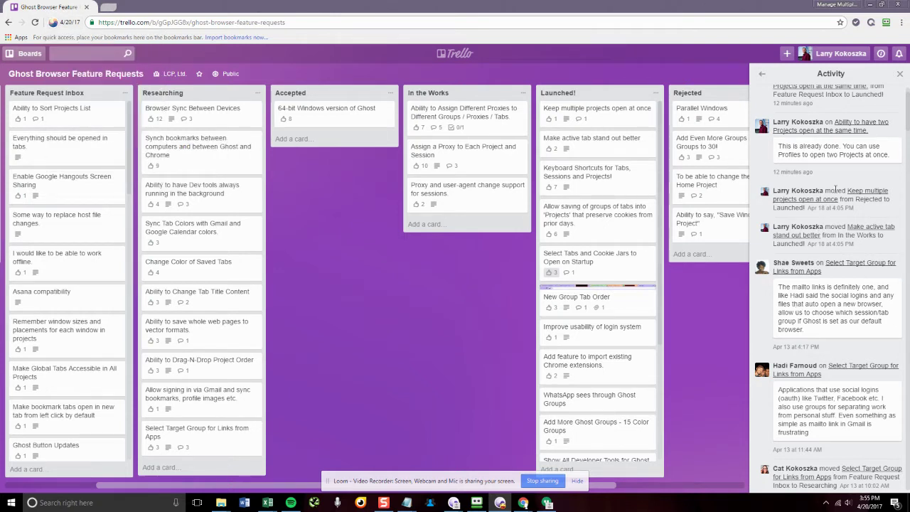
# Open the "Select Target Group for Links from Apps" card from the activity list in a new tab
pyautogui.scroll(1, 833, 224)
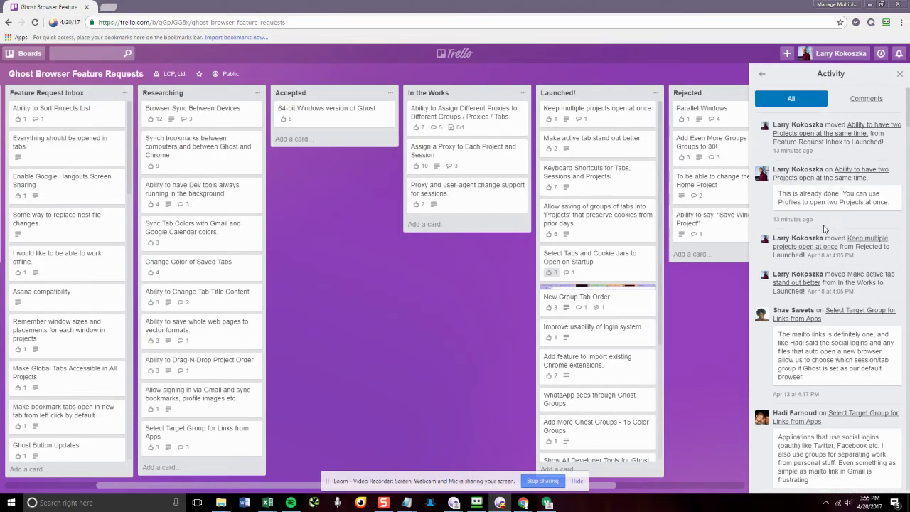
pyautogui.scroll(-1, 824, 229)
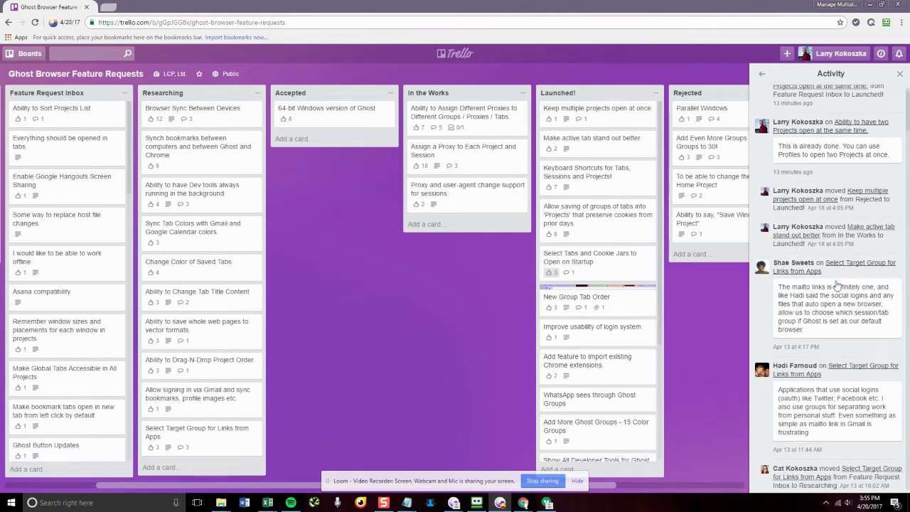
pyautogui.rightClick(853, 264)
pyautogui.click(848, 271)
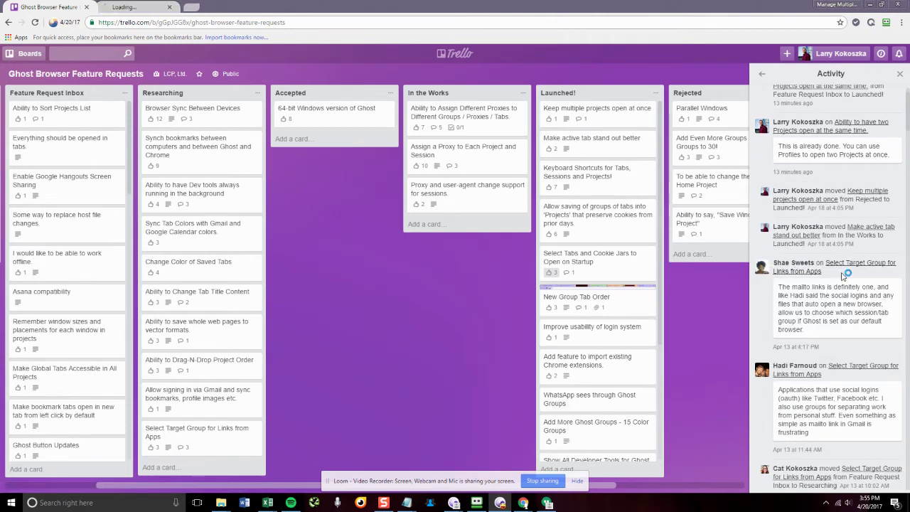
# Open the "Browser Sync Between Devices" card from the activity list in a new tab
pyautogui.scroll(-3, 848, 277)
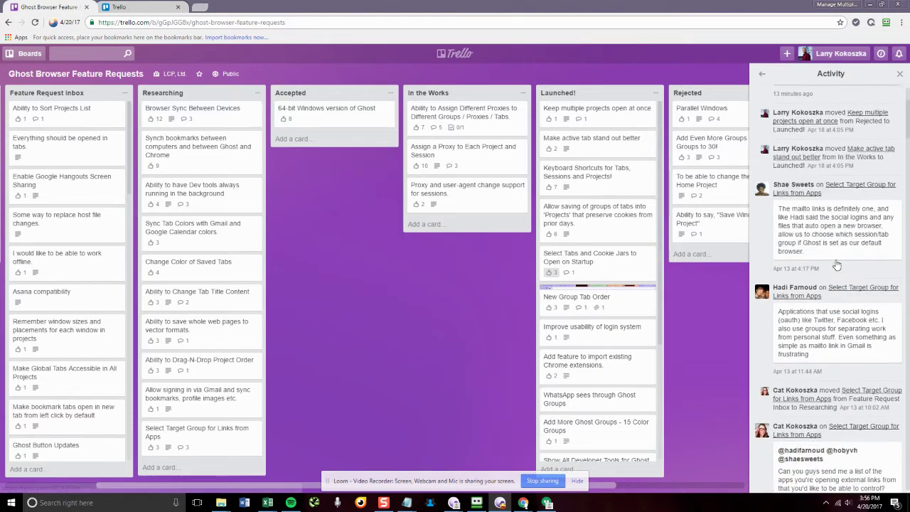
pyautogui.scroll(-1, 849, 291)
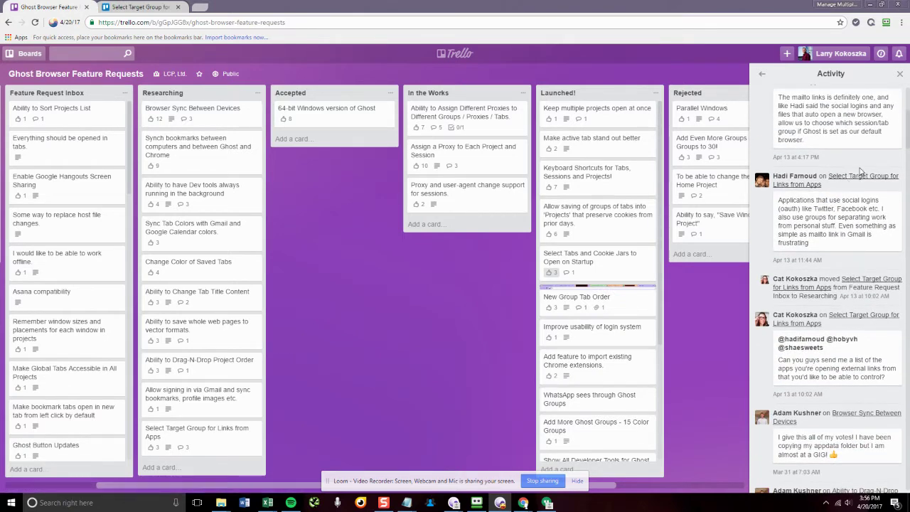
pyautogui.scroll(-1, 852, 216)
pyautogui.scroll(-2, 852, 216)
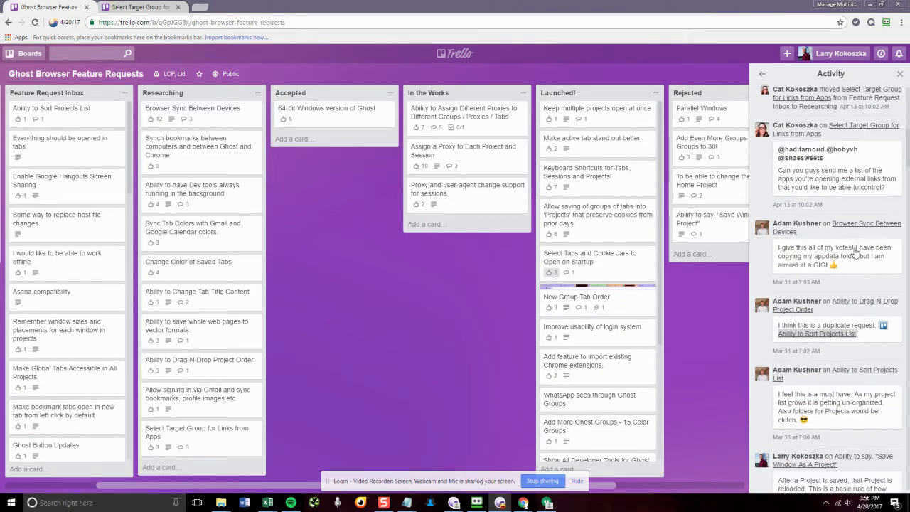
pyautogui.rightClick(863, 225)
pyautogui.click(855, 233)
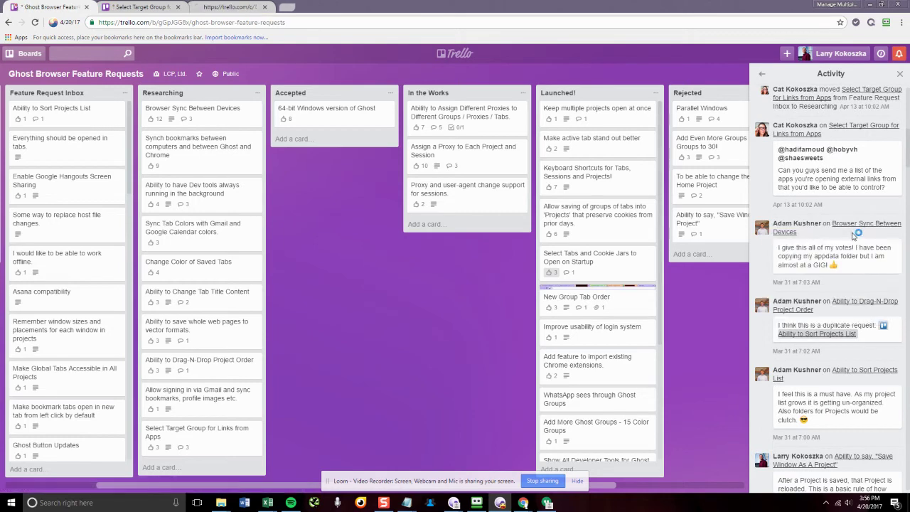
# Open the "Ability to Drag-N-Drop Project Order" card from the activity list in a new tab
pyautogui.scroll(-2, 855, 235)
pyautogui.rightClick(864, 211)
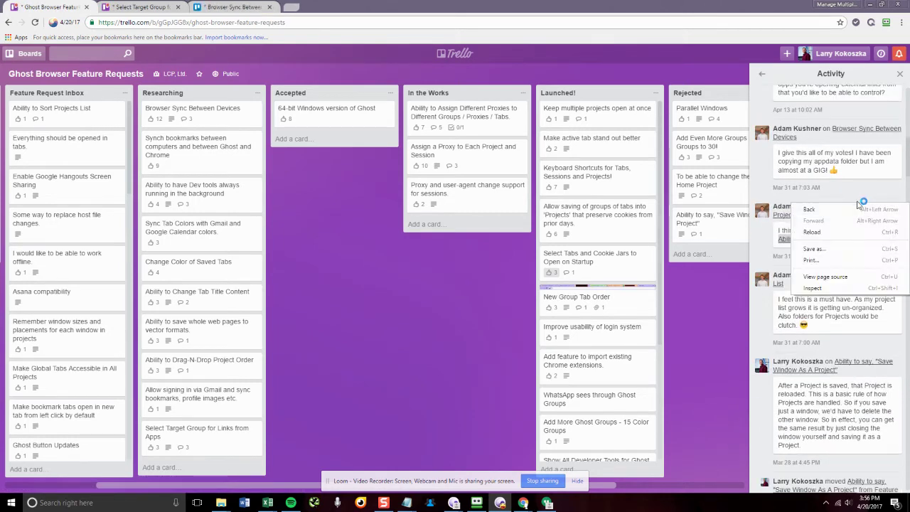
pyautogui.click(857, 203)
pyautogui.rightClick(855, 211)
pyautogui.click(859, 217)
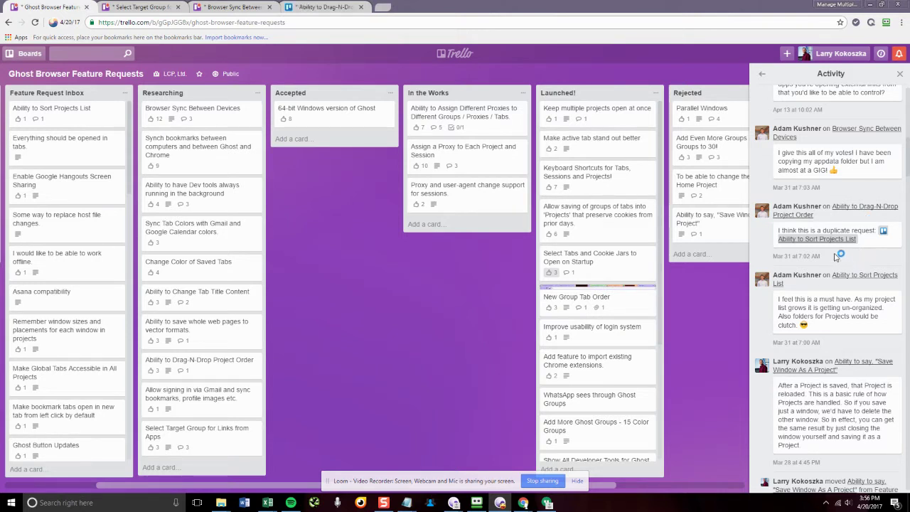
# Open the "Ability to Sort Projects List" and "Save Window As A Project" cards from the activity list in new tabs
pyautogui.scroll(-1, 842, 288)
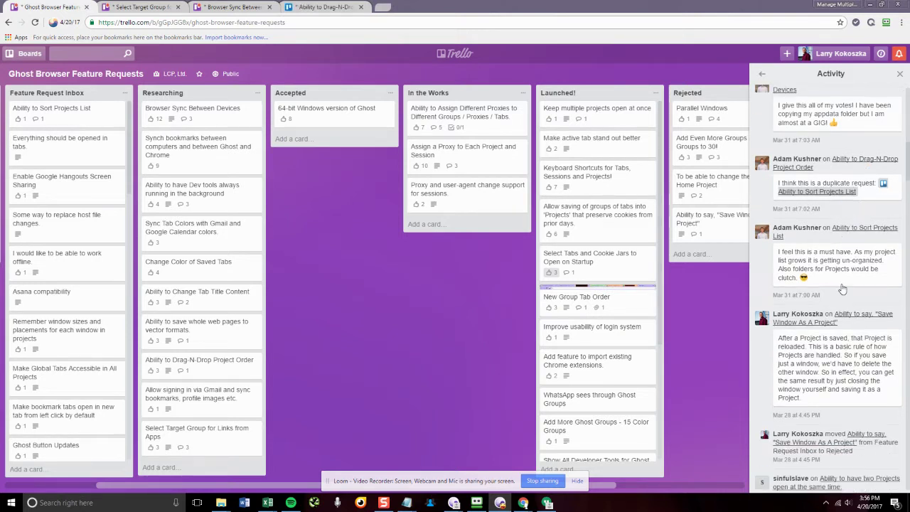
pyautogui.rightClick(862, 231)
pyautogui.click(866, 239)
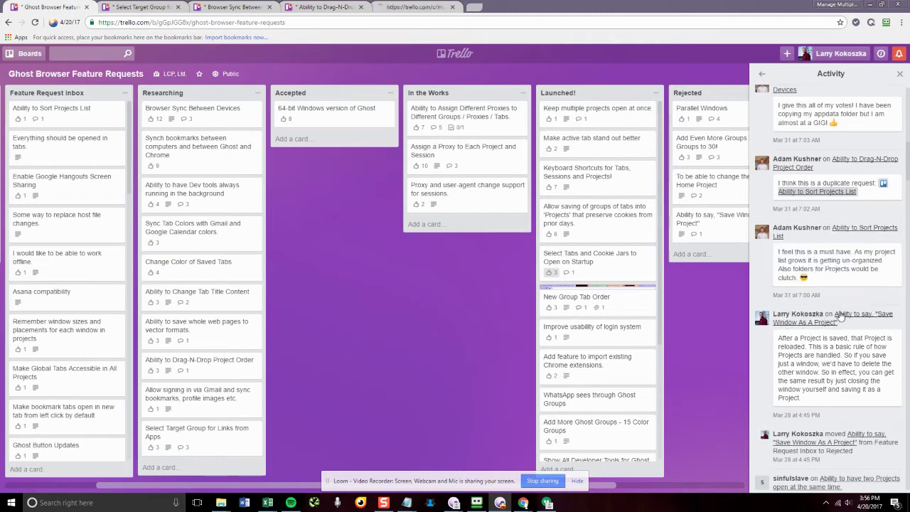
pyautogui.rightClick(857, 318)
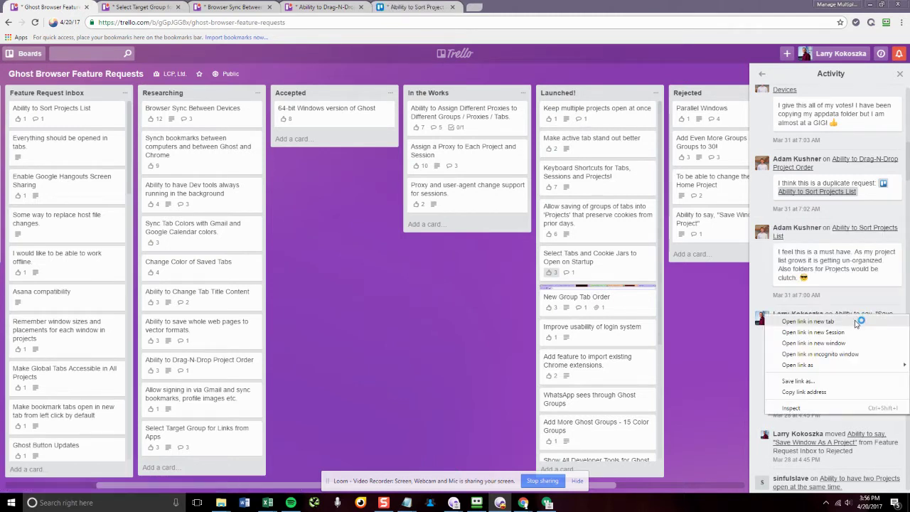
pyautogui.click(860, 325)
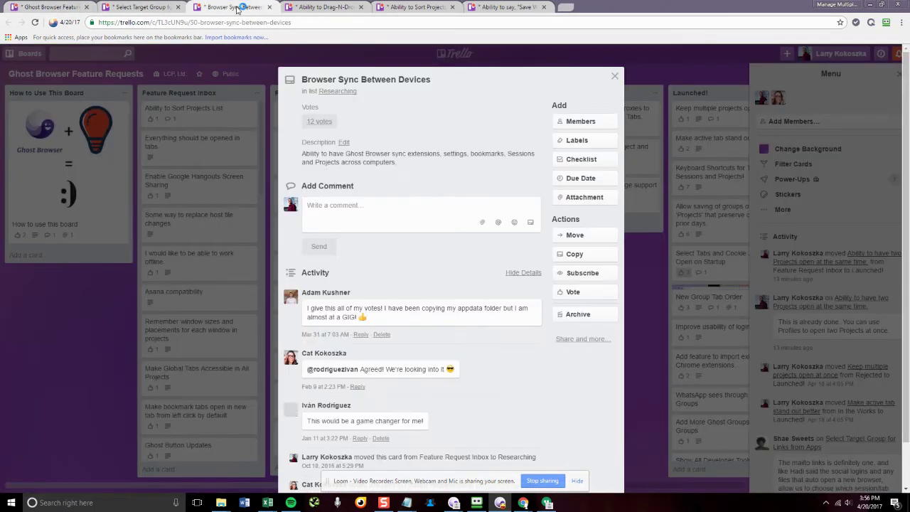
# Go through the opened card tabs and close the "Save Window As A Project" and "Ability to Sort Projects List" ones
pyautogui.click(315, 9)
pyautogui.click(408, 9)
pyautogui.click(490, 7)
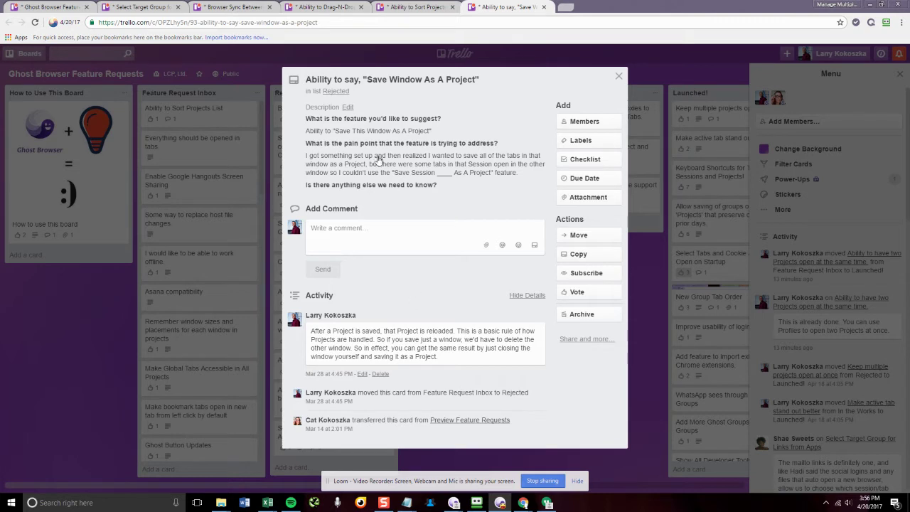
pyautogui.click(544, 7)
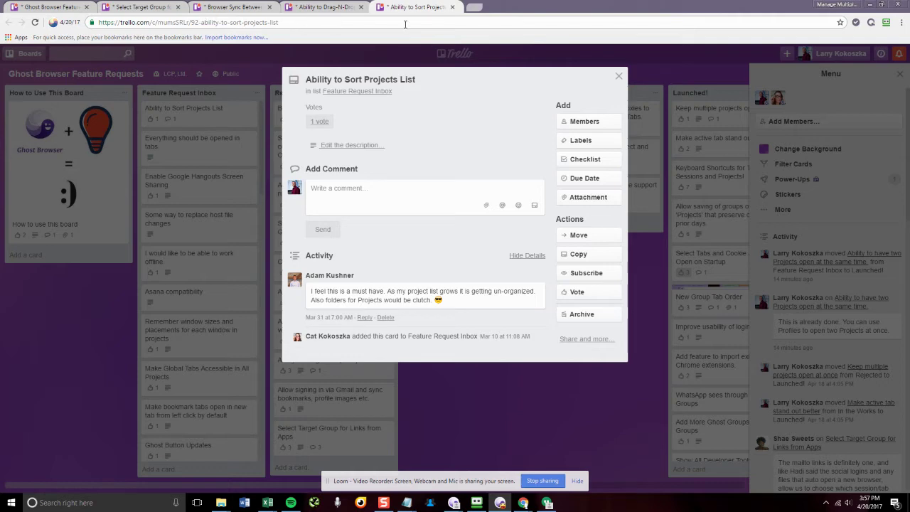
pyautogui.click(453, 7)
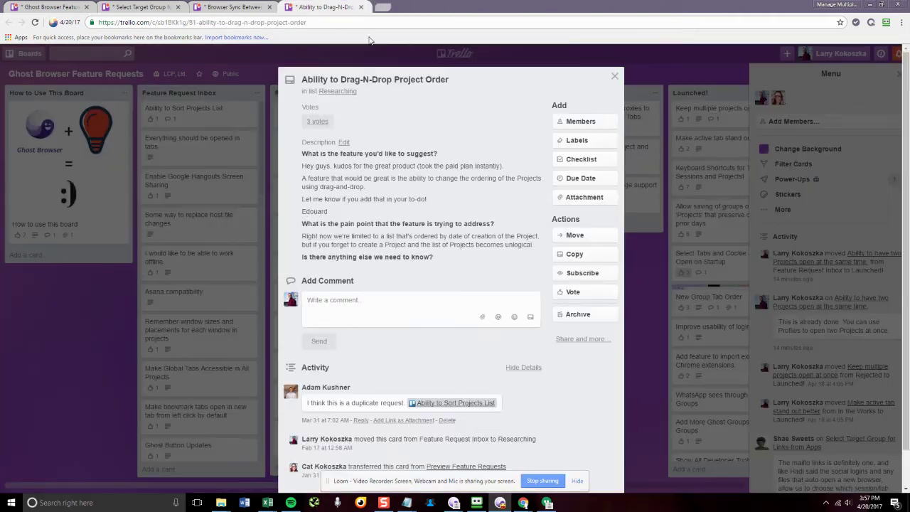
# Switch to the saved project "Multiple Facebook Accounts Demo"
pyautogui.click(76, 24)
pyautogui.moveTo(106, 136)
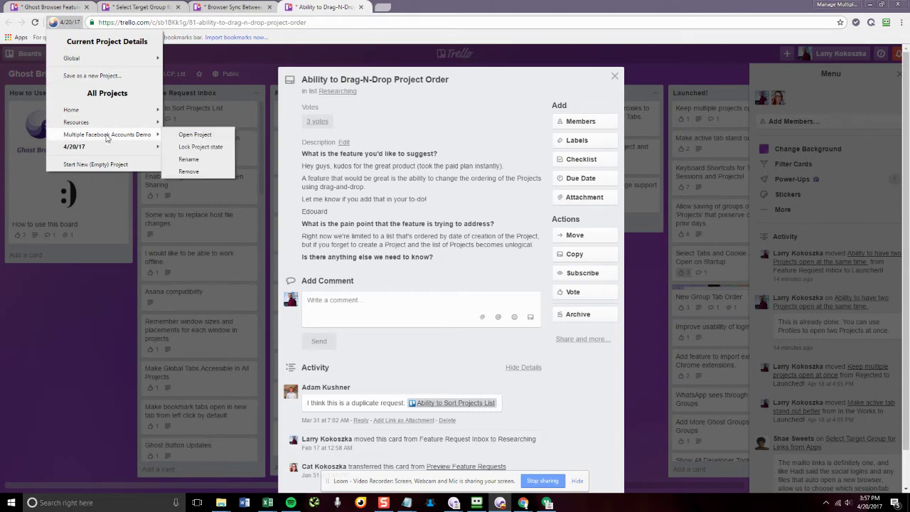
pyautogui.click(189, 135)
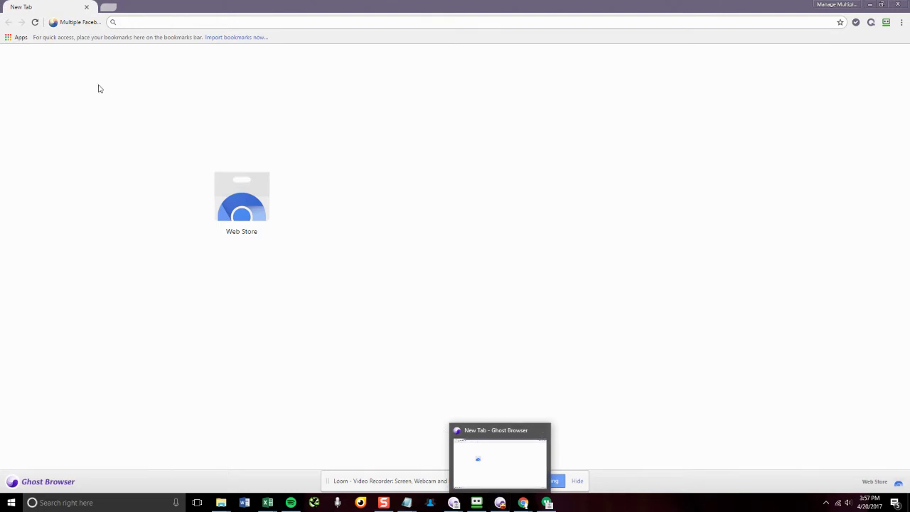
# Switch to the Home project and view its uncolored and purple Twitter tabs
pyautogui.click(75, 22)
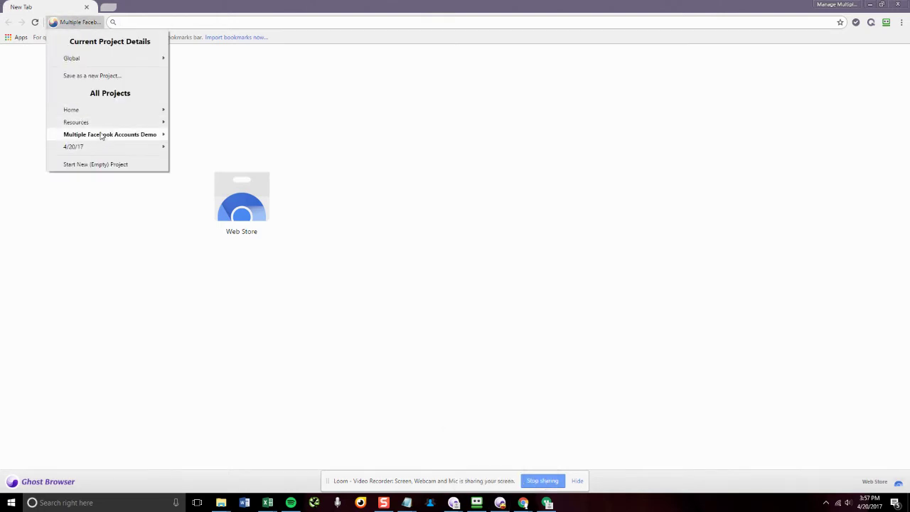
pyautogui.moveTo(107, 123)
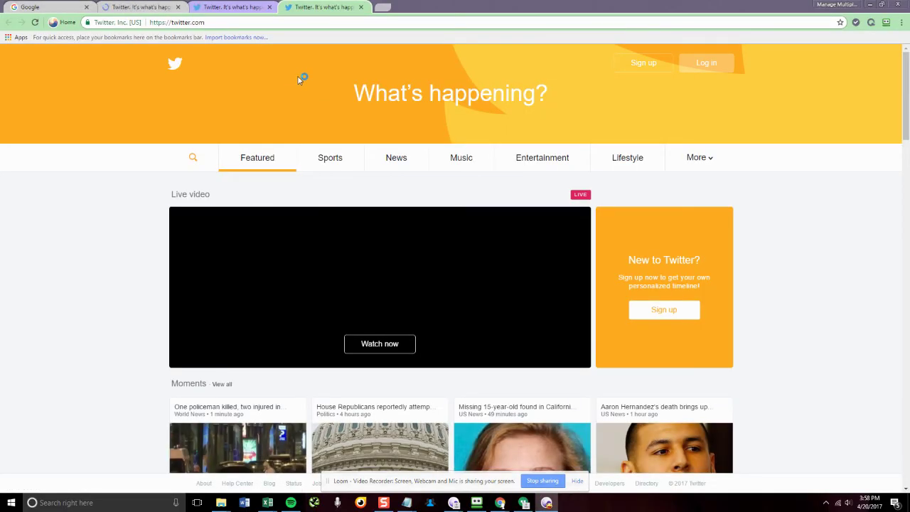
pyautogui.click(151, 7)
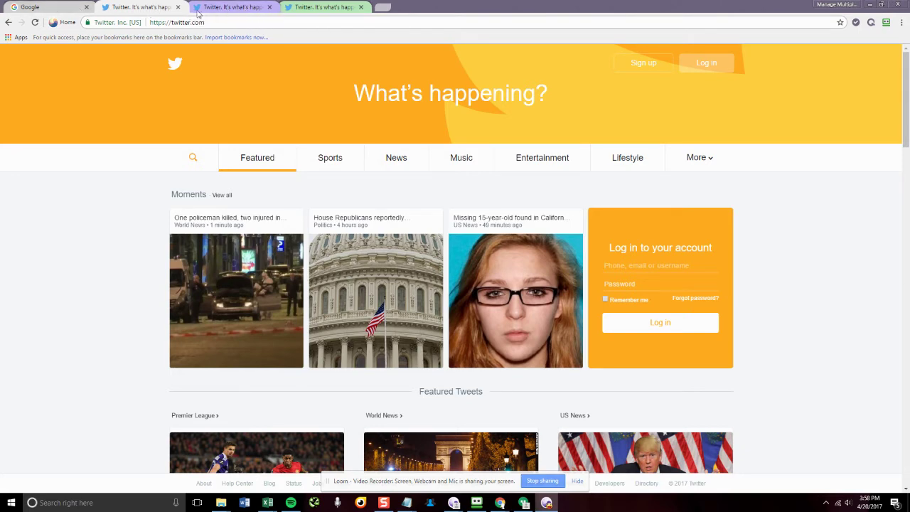
pyautogui.click(235, 9)
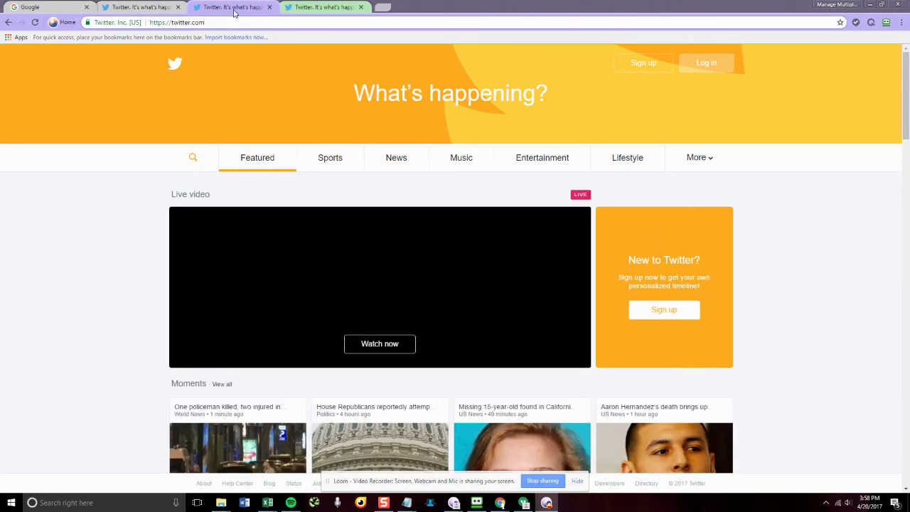
# View the green Twitter tab, and switch to the saved project 4/20/17 and back to the Home project
pyautogui.click(319, 8)
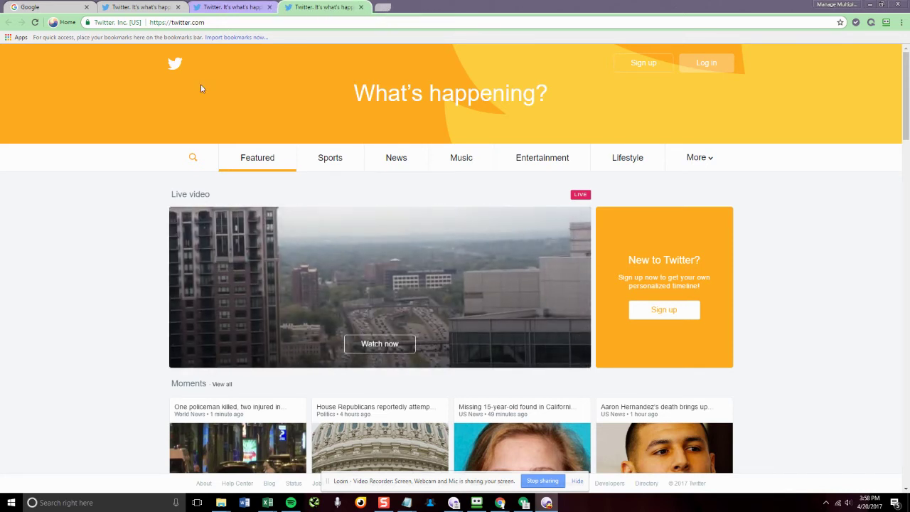
pyautogui.click(70, 22)
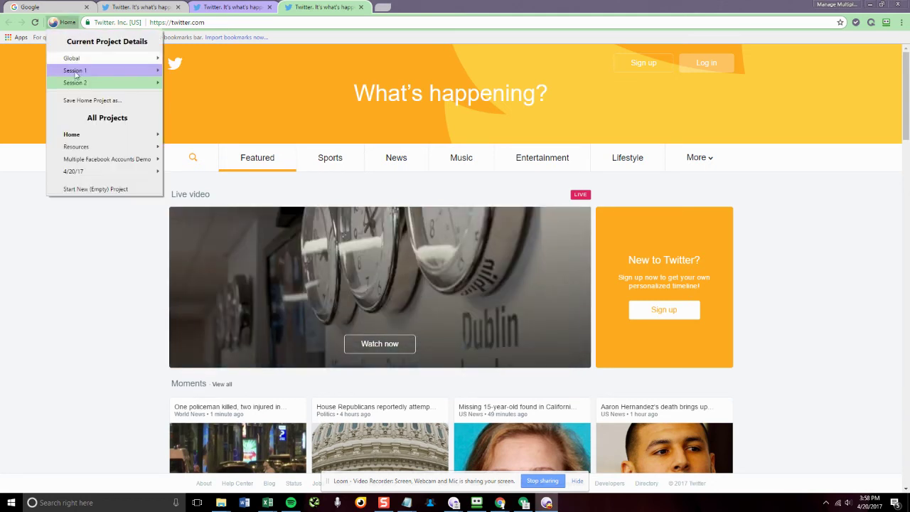
pyautogui.click(81, 171)
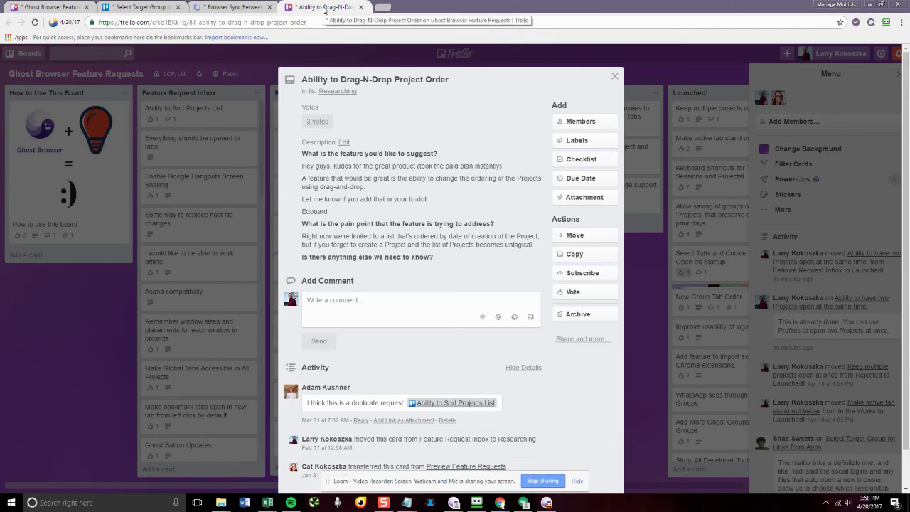
pyautogui.click(57, 22)
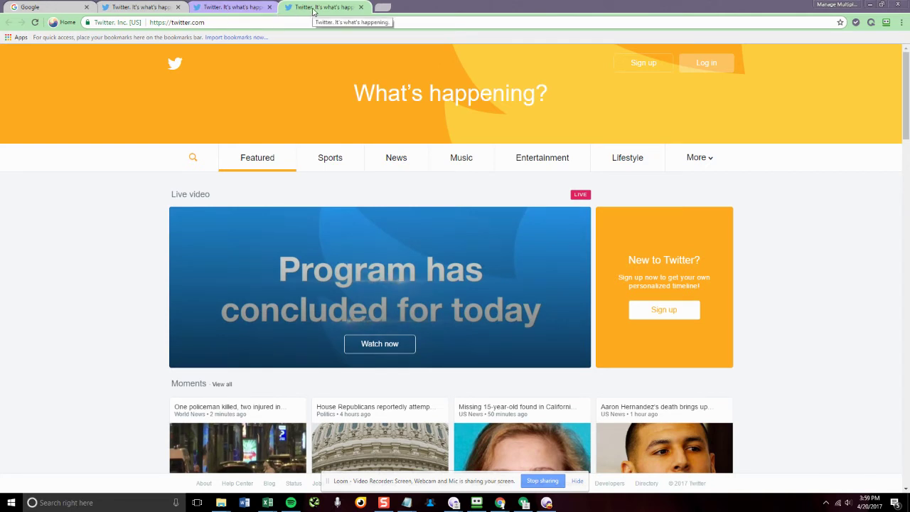
# Save the Home project as a new project named "All Clients Twitter Accounts"
pyautogui.click(68, 24)
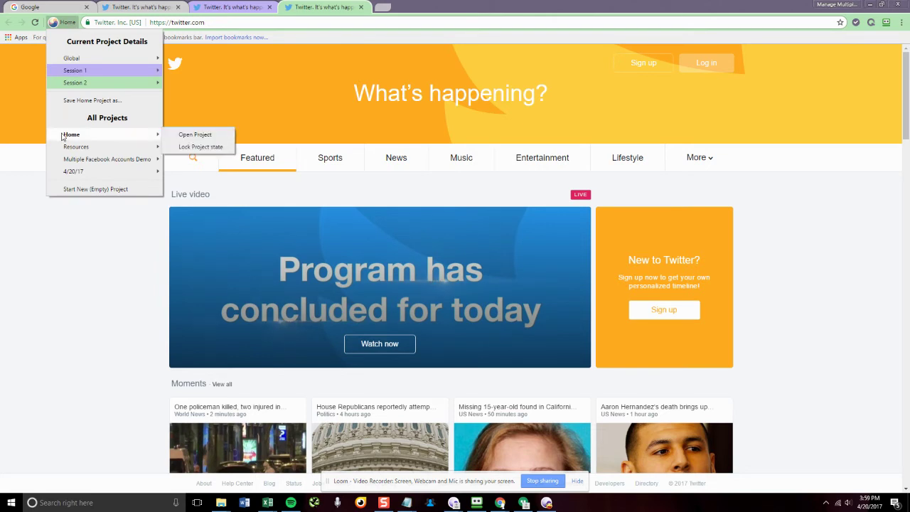
pyautogui.click(94, 101)
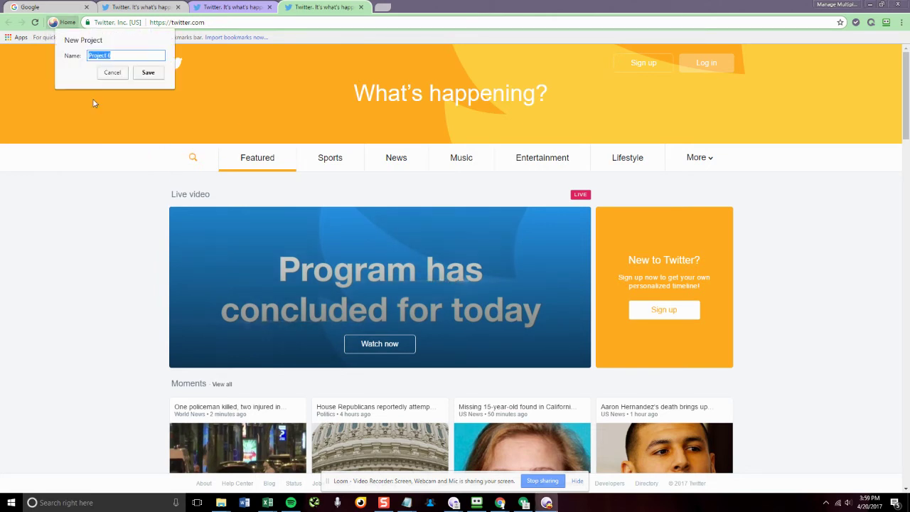
pyautogui.write('All')
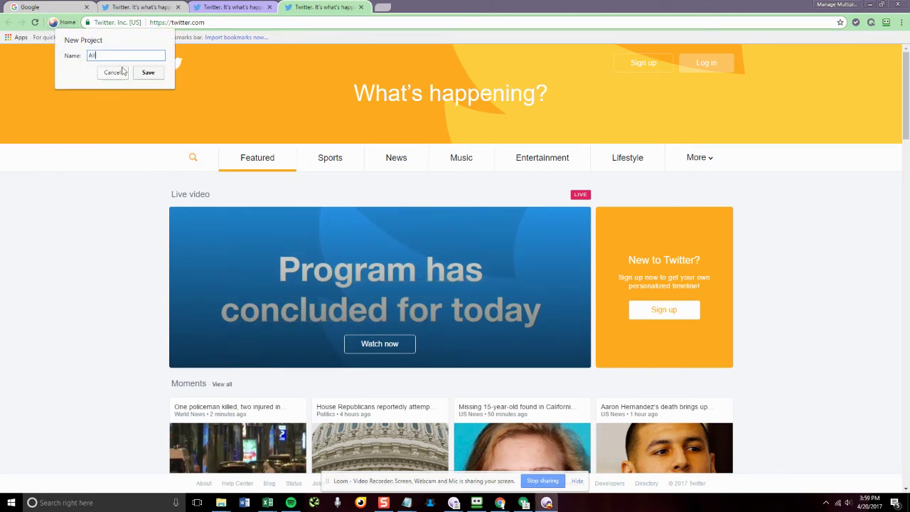
pyautogui.write(' Clients Twitter Accounts')
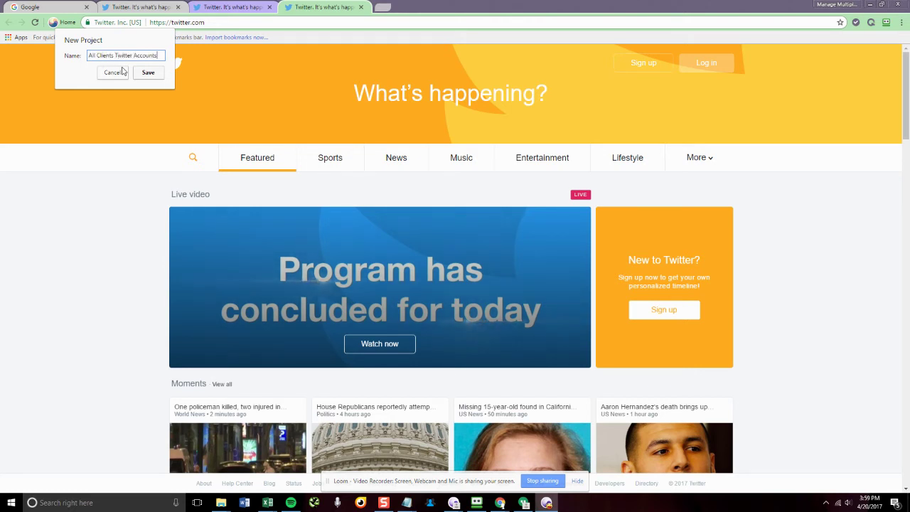
pyautogui.press('Return')
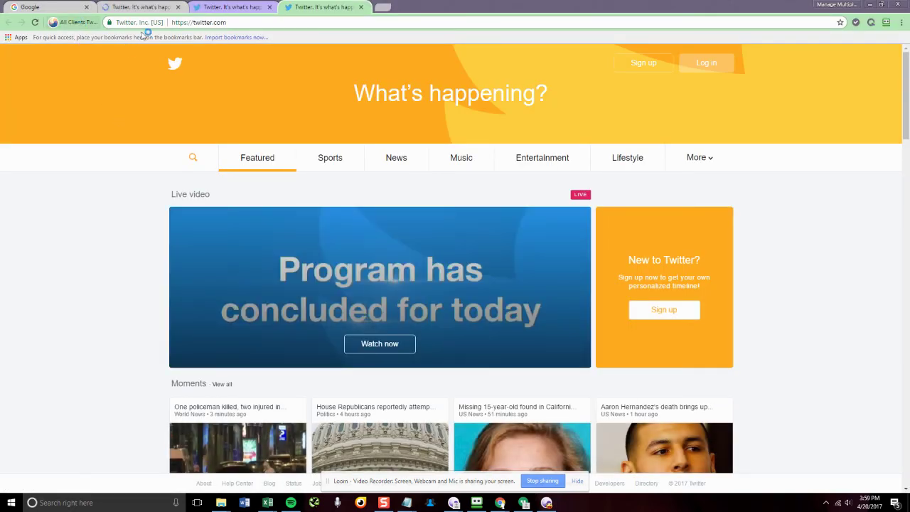
# Go through the uncolored, purple and green Twitter tabs of the newly saved project
pyautogui.click(152, 9)
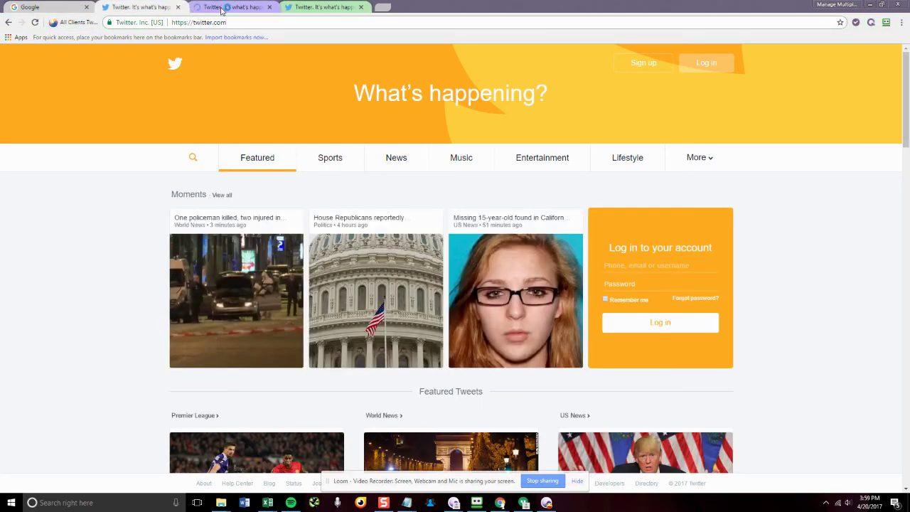
pyautogui.click(221, 9)
pyautogui.click(317, 8)
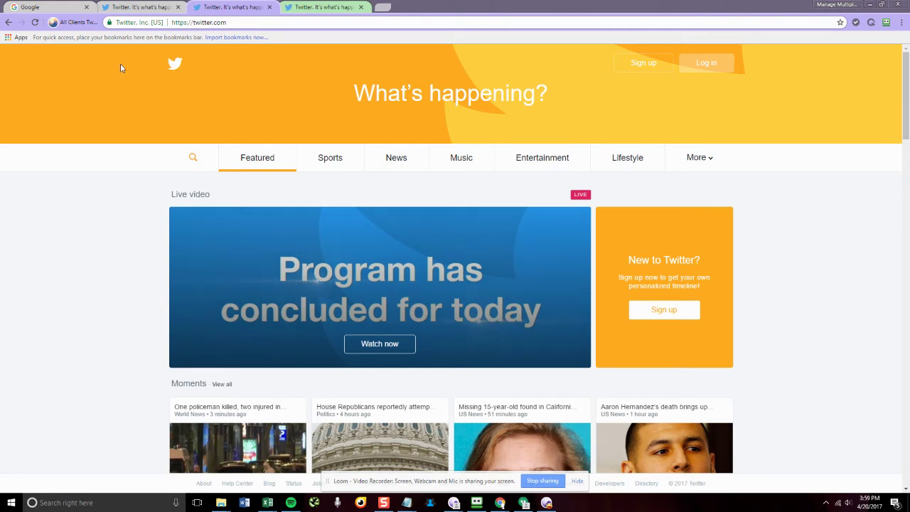
# Lock the project state of "All Clients Twitter Accounts"
pyautogui.click(85, 26)
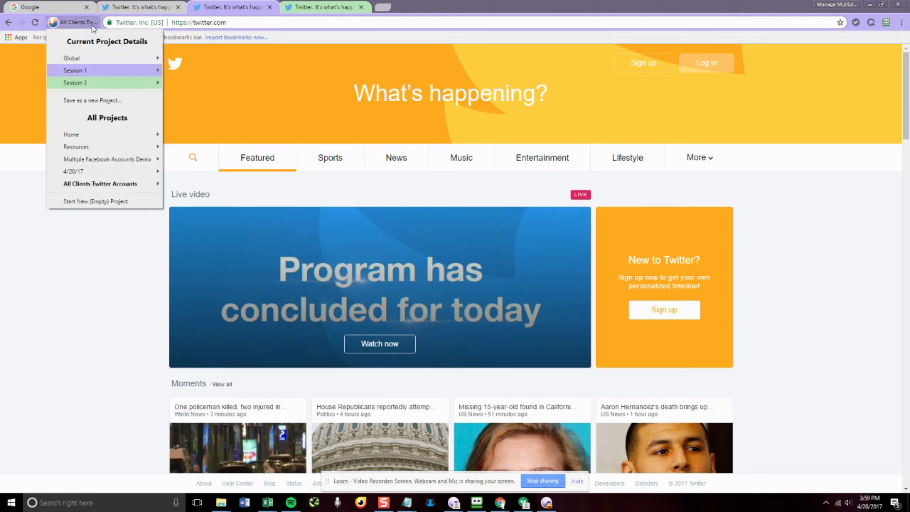
pyautogui.moveTo(82, 81)
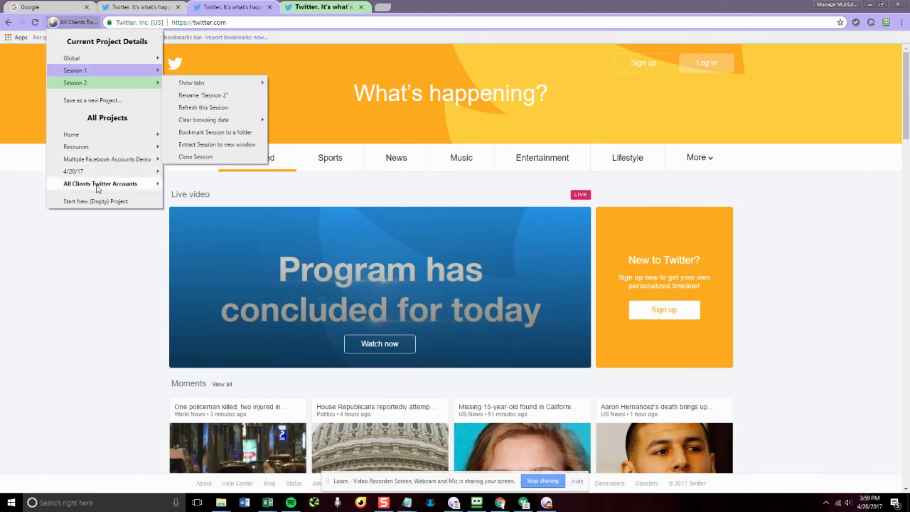
pyautogui.moveTo(107, 187)
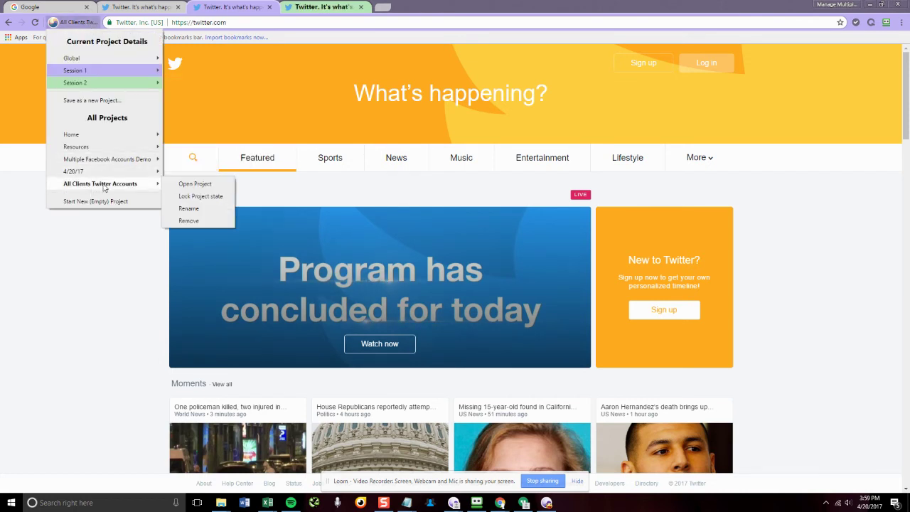
pyautogui.click(199, 196)
pyautogui.click(492, 85)
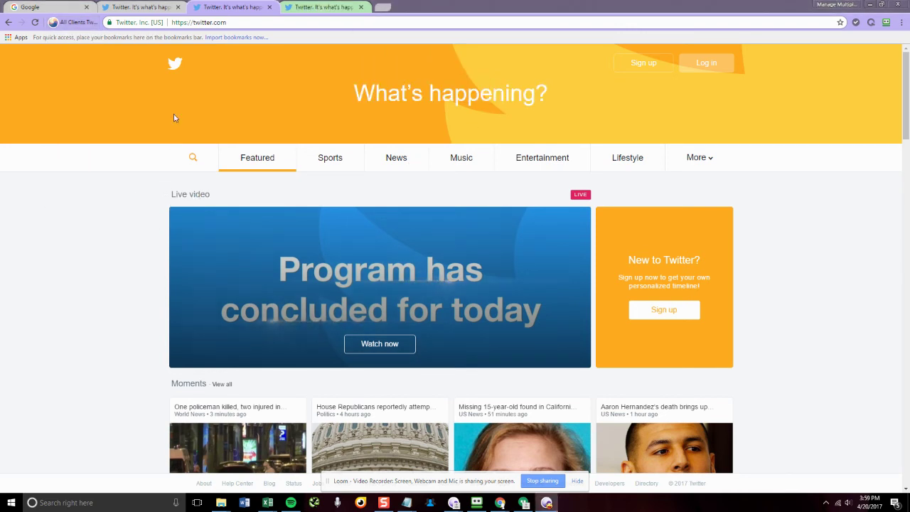
# Close the green, purple and uncolored Twitter tabs, keeping only the Google tab open
pyautogui.click(361, 7)
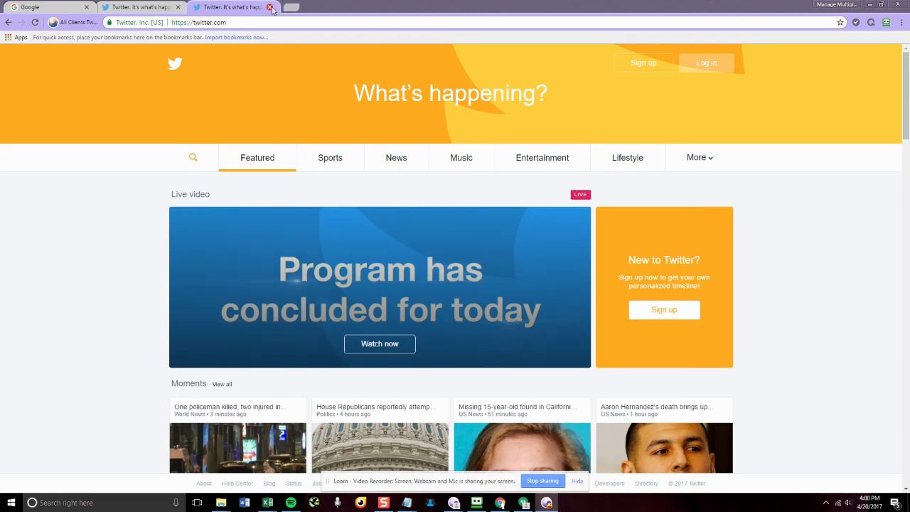
pyautogui.click(270, 7)
pyautogui.click(178, 7)
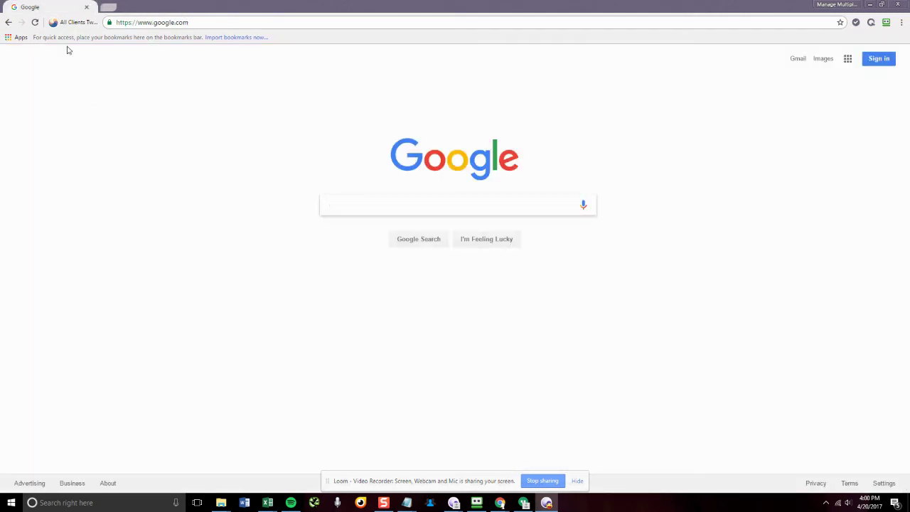
# Switch to the 4/20/17 project and reopen the locked "All Clients Twitter Accounts" project
pyautogui.click(74, 22)
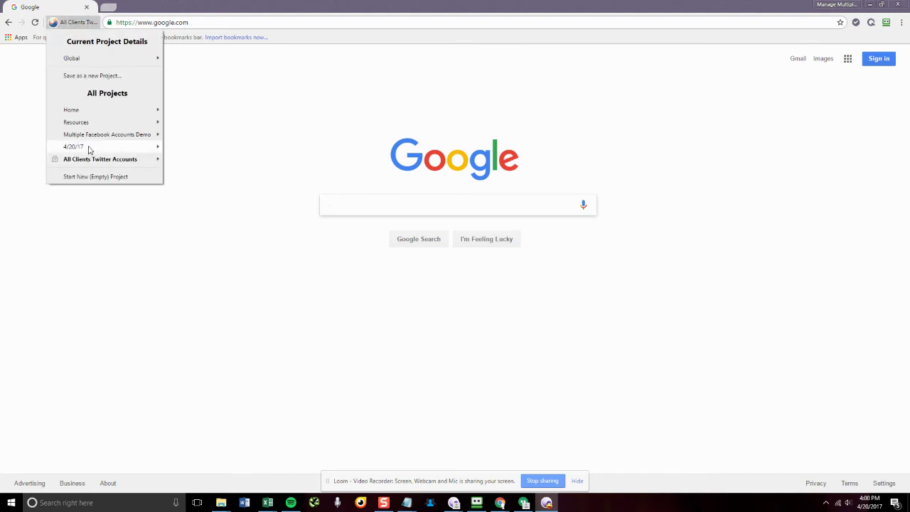
pyautogui.moveTo(90, 150)
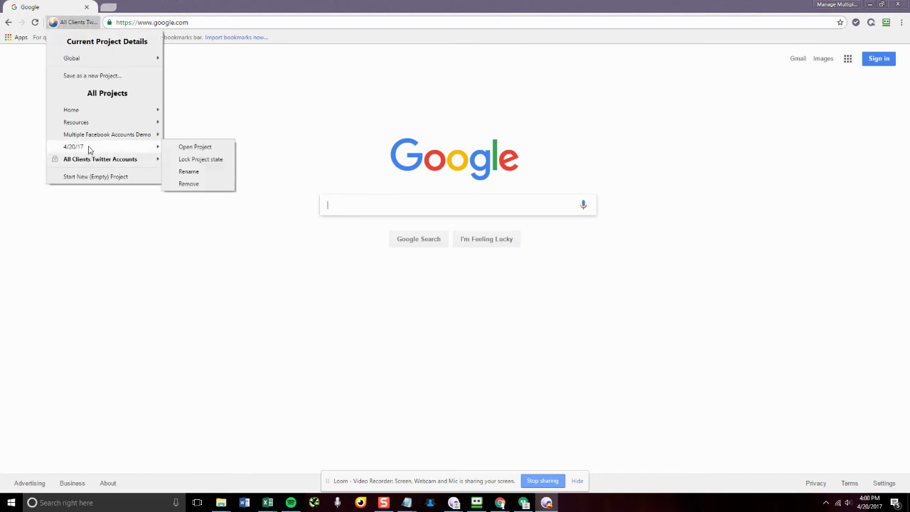
pyautogui.click(188, 147)
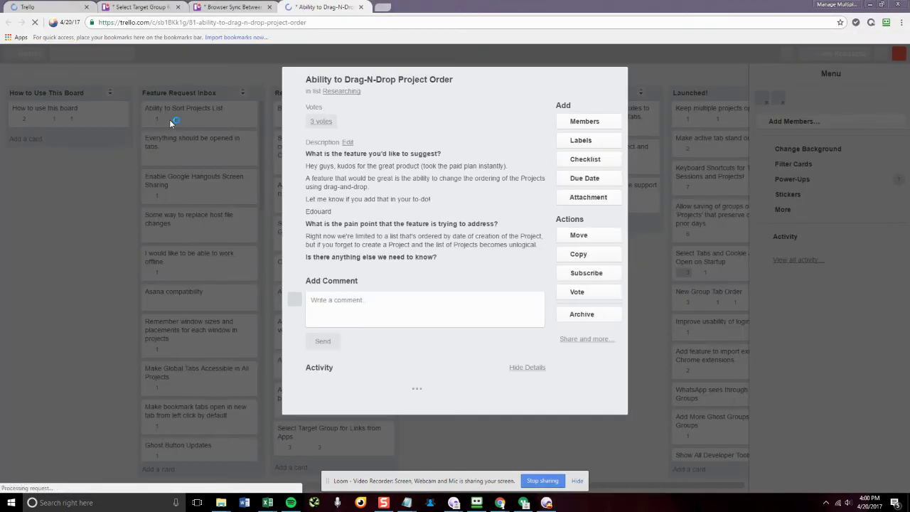
pyautogui.click(68, 23)
pyautogui.moveTo(116, 162)
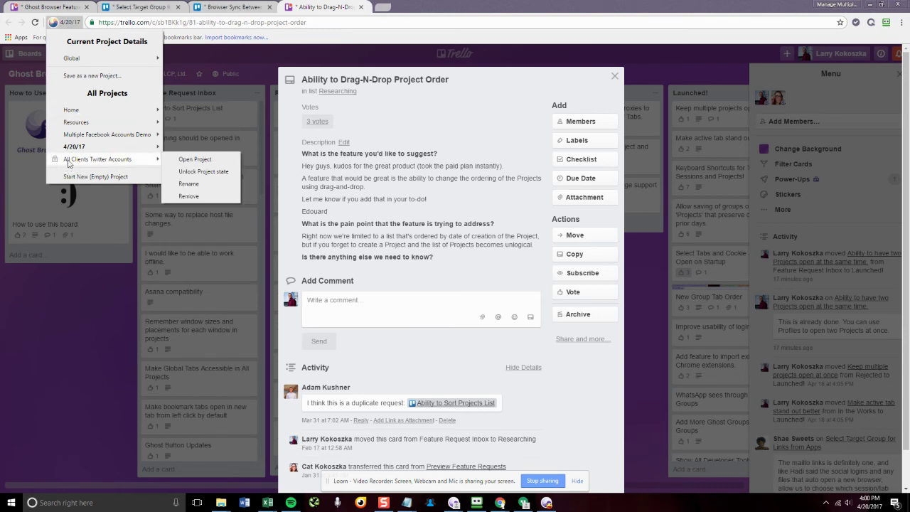
pyautogui.click(201, 161)
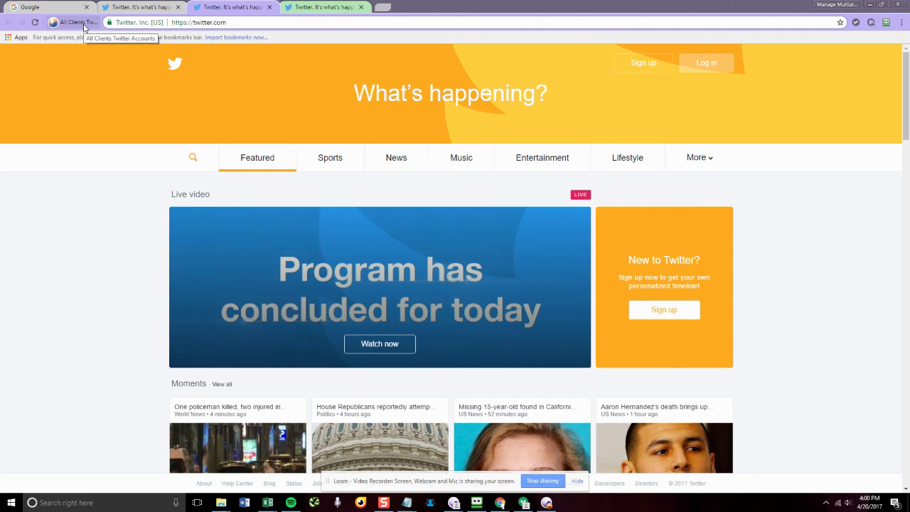
# Switch from the locked Twitter project to the unlocked 4/20/17 project
pyautogui.click(84, 26)
pyautogui.moveTo(96, 171)
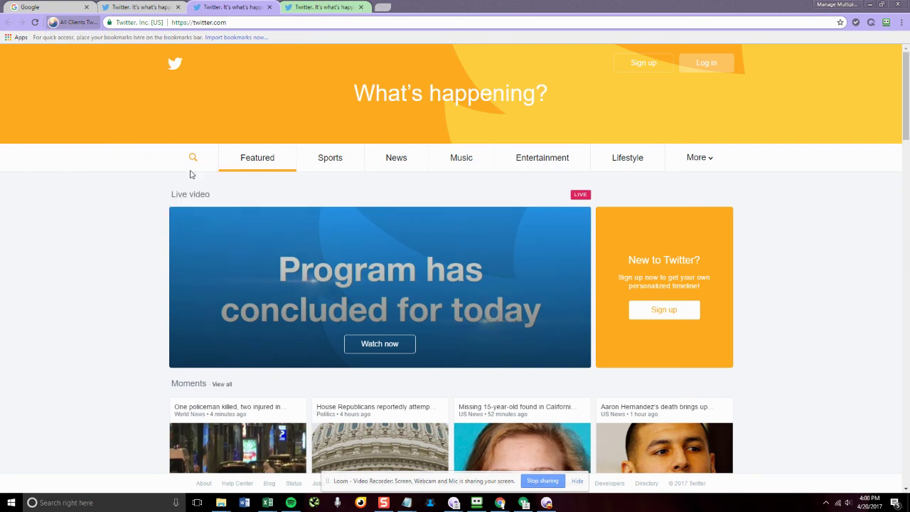
pyautogui.click(192, 173)
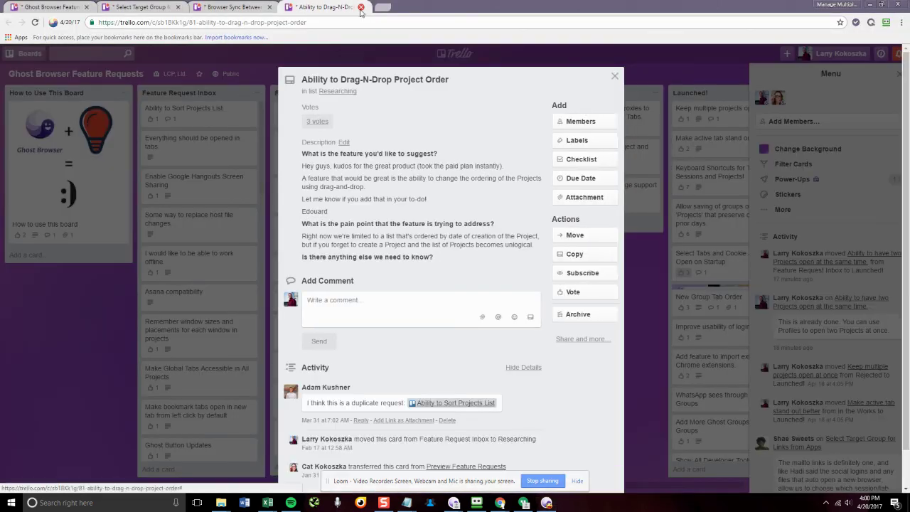
# Close the "Ability to Drag-N-Drop Project Order" and "Browser Sync Between Devices" tabs and show the "Select Target Group for Links from Apps" tab
pyautogui.click(361, 7)
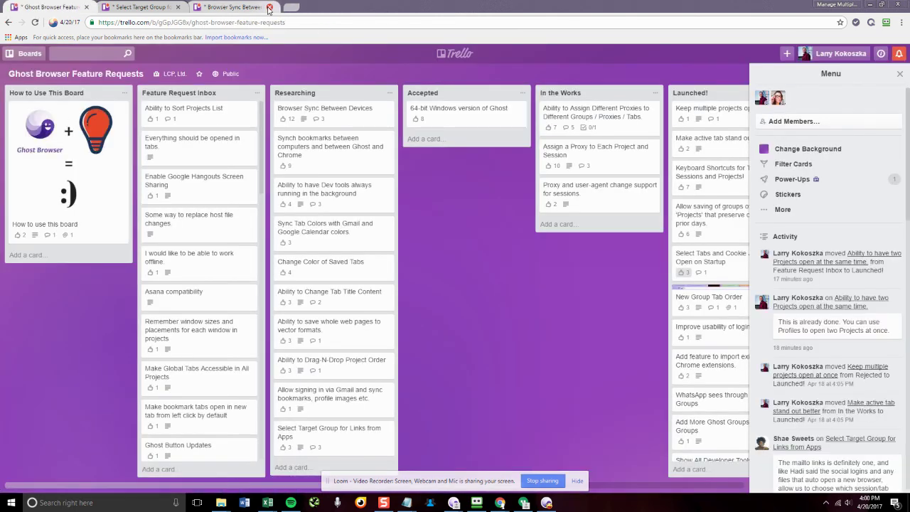
pyautogui.click(269, 7)
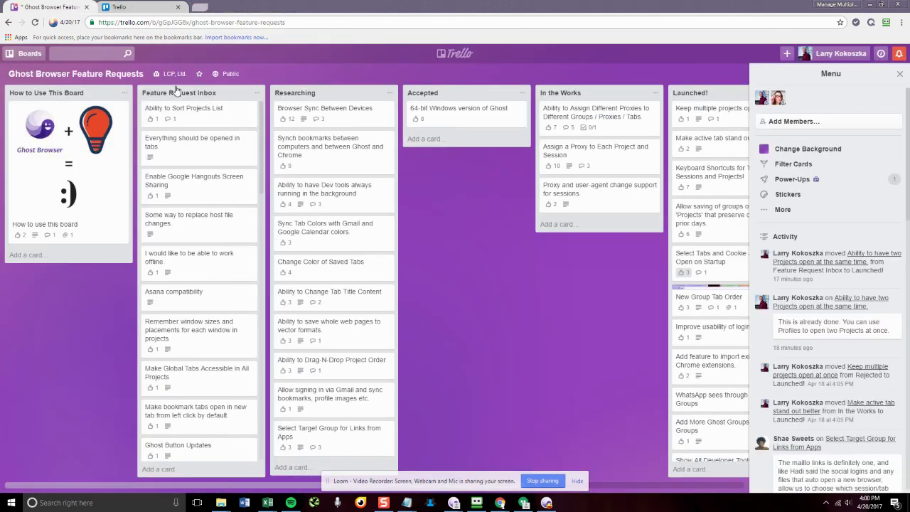
pyautogui.click(141, 8)
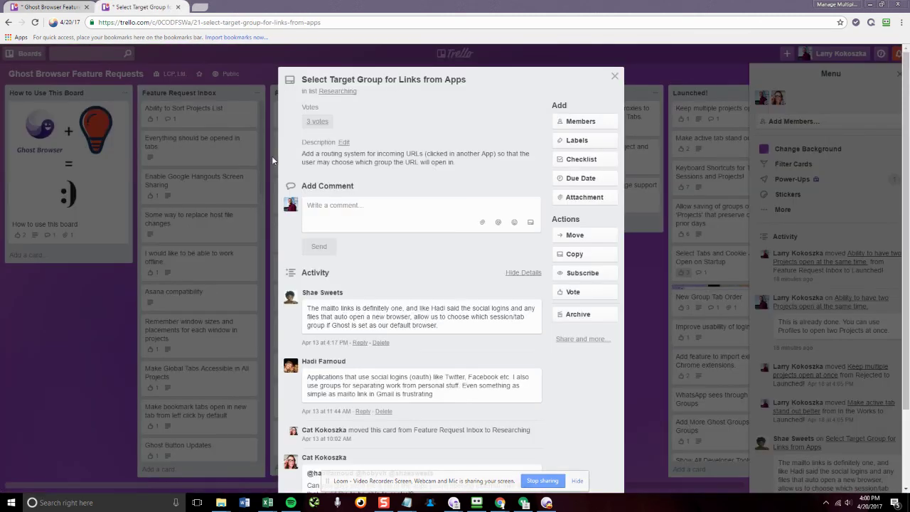